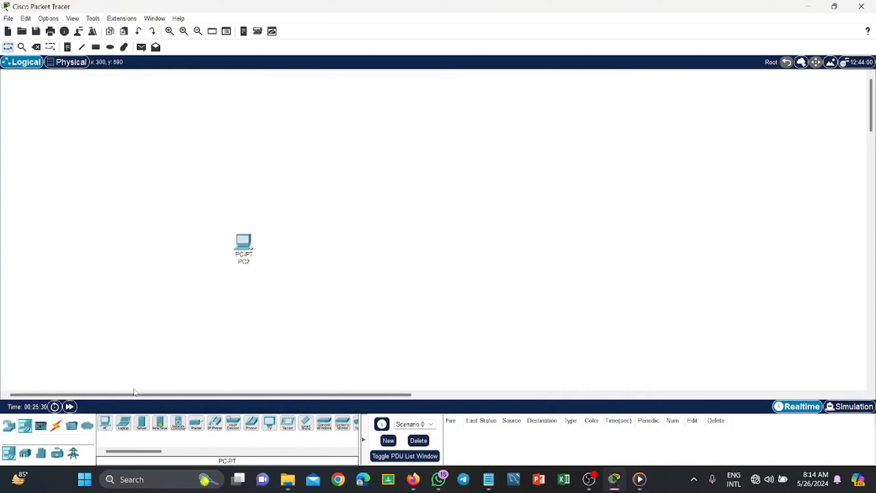
# Place a second PC beside the existing one and a 2960 switch above the two PCs.
pyautogui.click(104, 423)
pyautogui.click(344, 246)
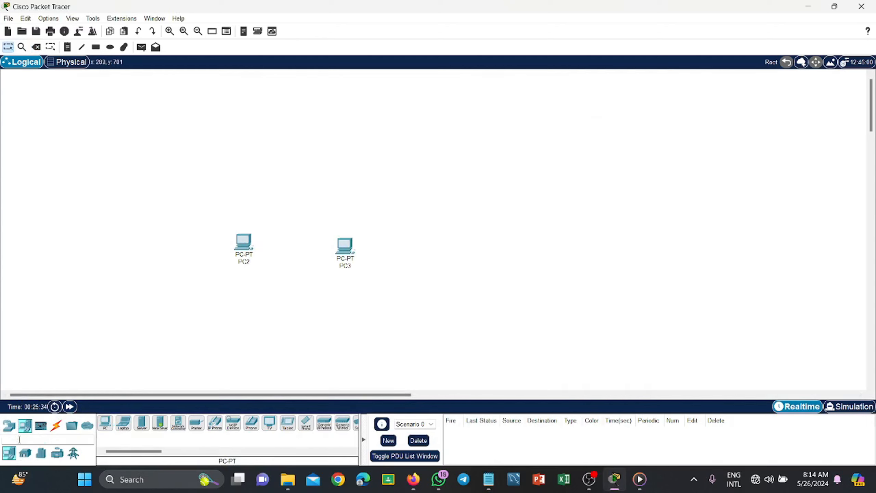
pyautogui.click(9, 425)
pyautogui.click(25, 453)
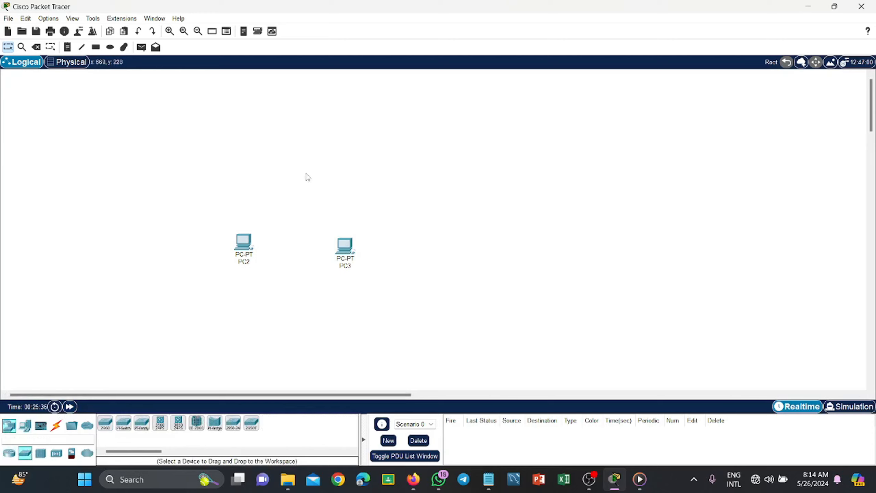
pyautogui.moveTo(103, 425); pyautogui.dragTo(302, 169)
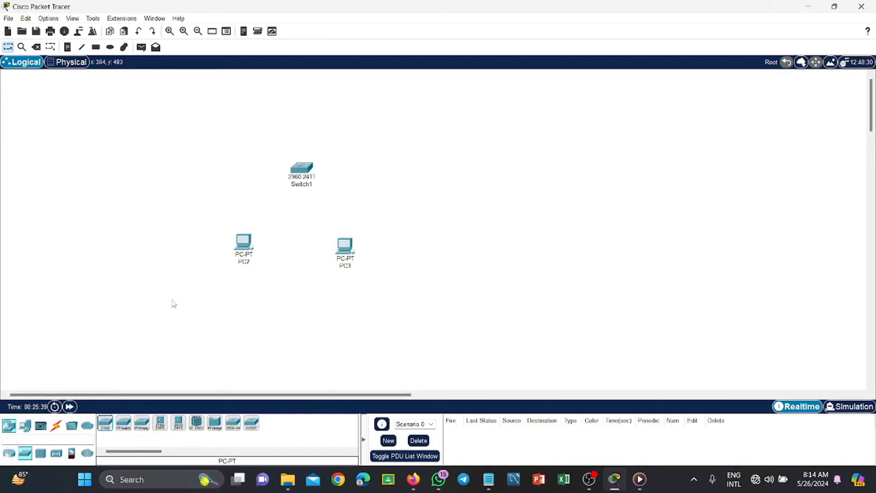
# Connect the switch to PC2 and to PC3 with automatically chosen cables, and move PC3 slightly up.
pyautogui.click(56, 426)
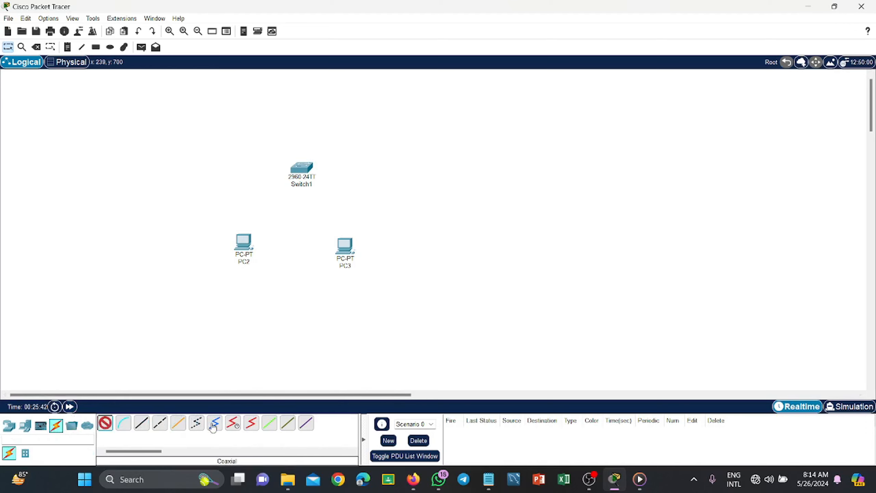
pyautogui.click(105, 423)
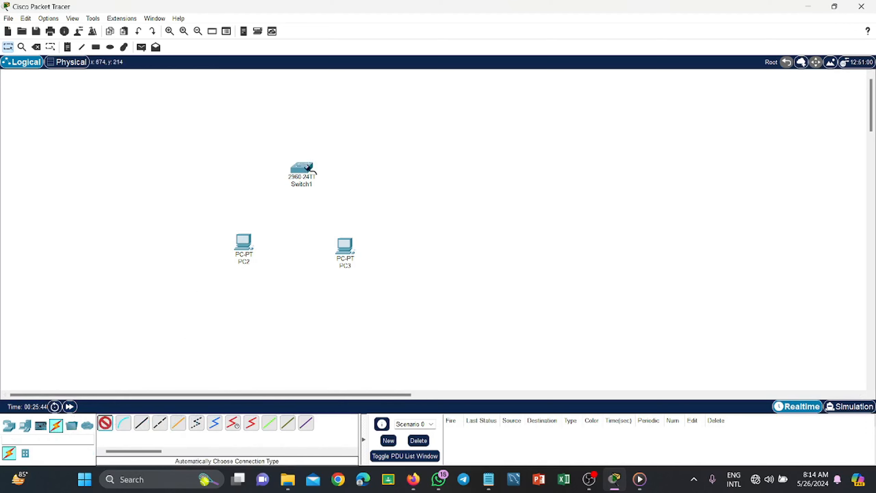
pyautogui.click(305, 169)
pyautogui.click(243, 241)
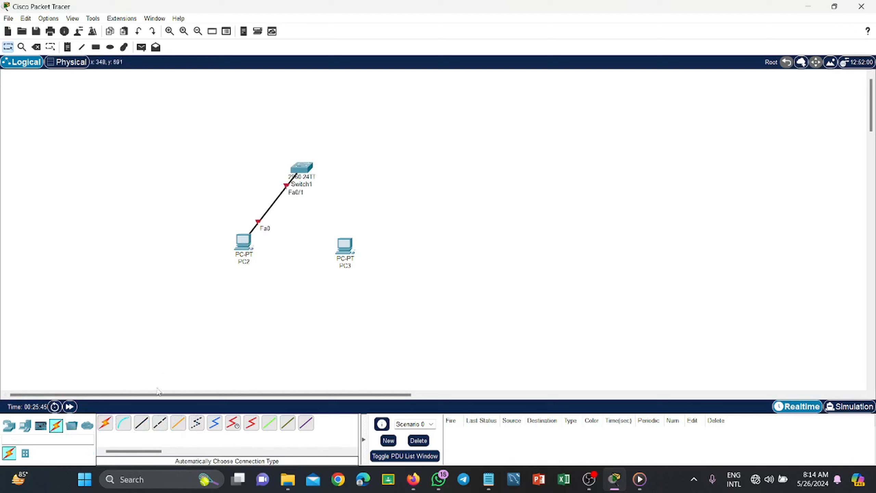
pyautogui.click(105, 423)
pyautogui.click(300, 168)
pyautogui.click(349, 250)
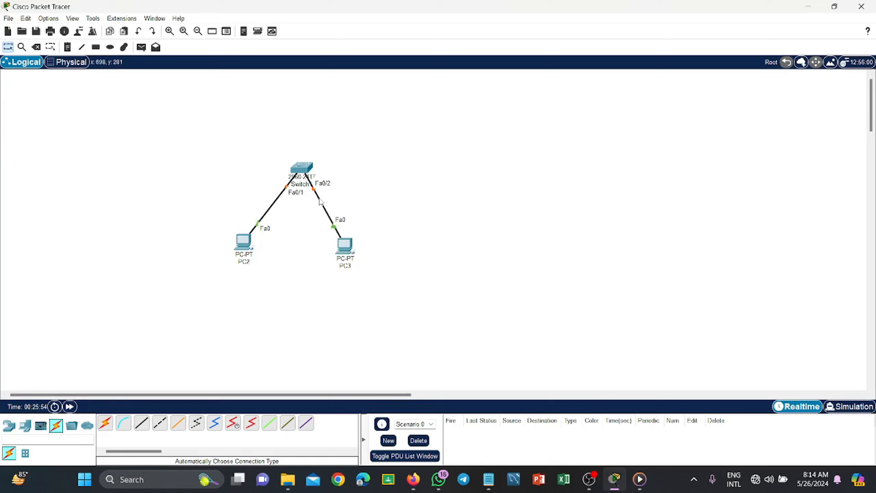
pyautogui.moveTo(351, 248); pyautogui.dragTo(350, 245)
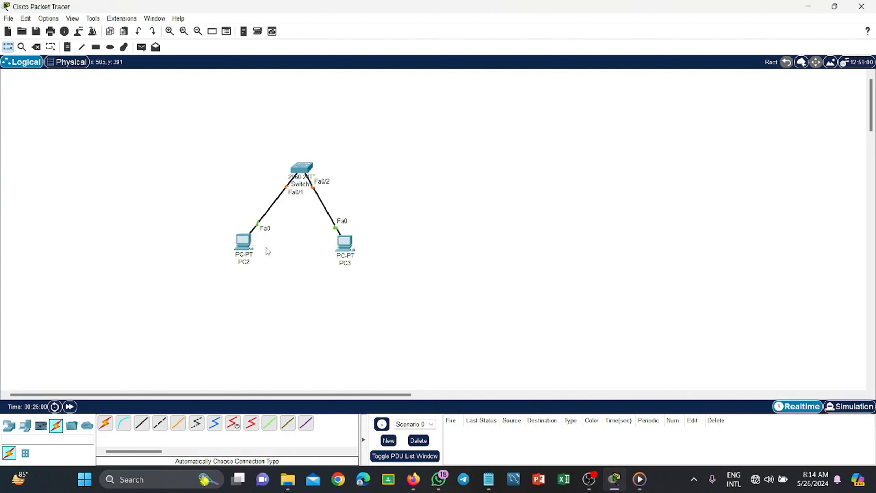
# Assign PC2 the static IPv4 address 192.168.10.2 in its IP configuration.
pyautogui.click(247, 248)
pyautogui.click(396, 125)
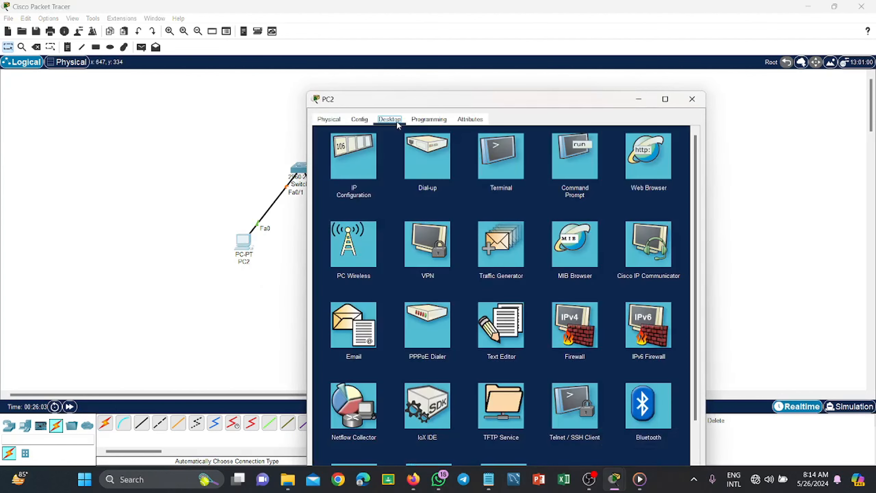
pyautogui.click(358, 156)
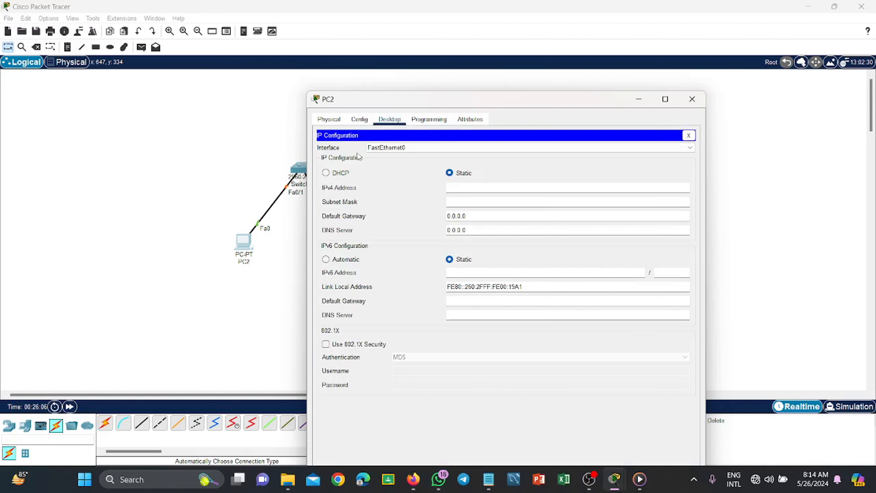
pyautogui.click(461, 189)
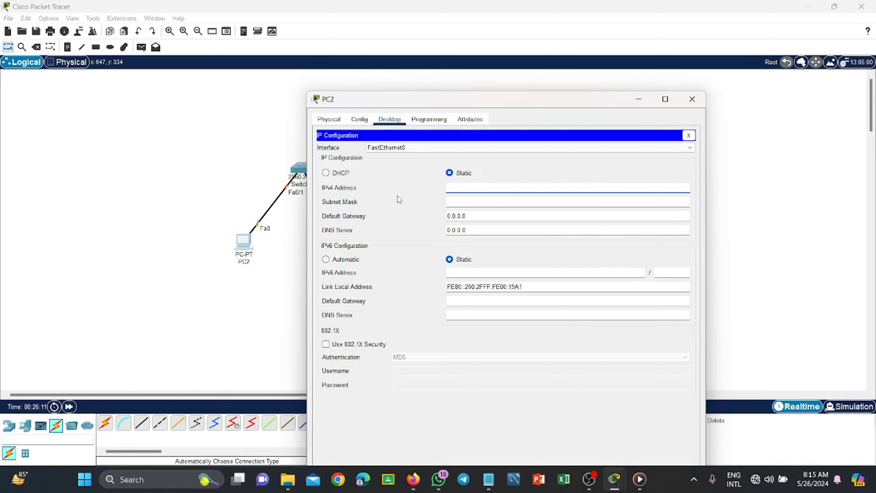
pyautogui.click(461, 190)
pyautogui.write('192.1')
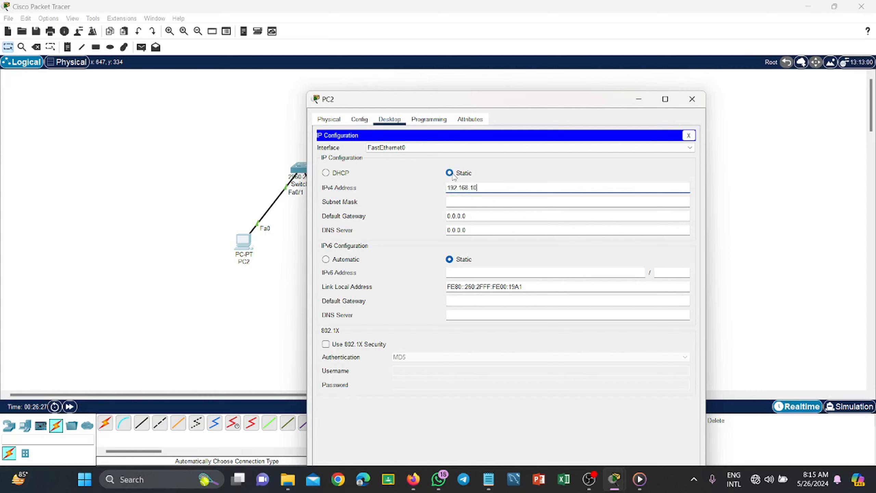
pyautogui.write('68.10.2')
pyautogui.click(466, 173)
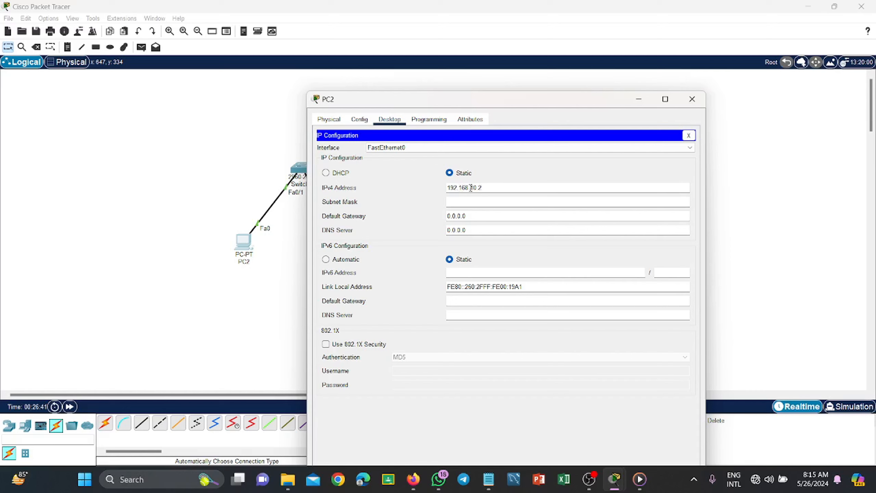
pyautogui.moveTo(471, 183)
pyautogui.mouseDown()
pyautogui.moveTo(447, 193)
pyautogui.moveTo(485, 188)
pyautogui.mouseUp()
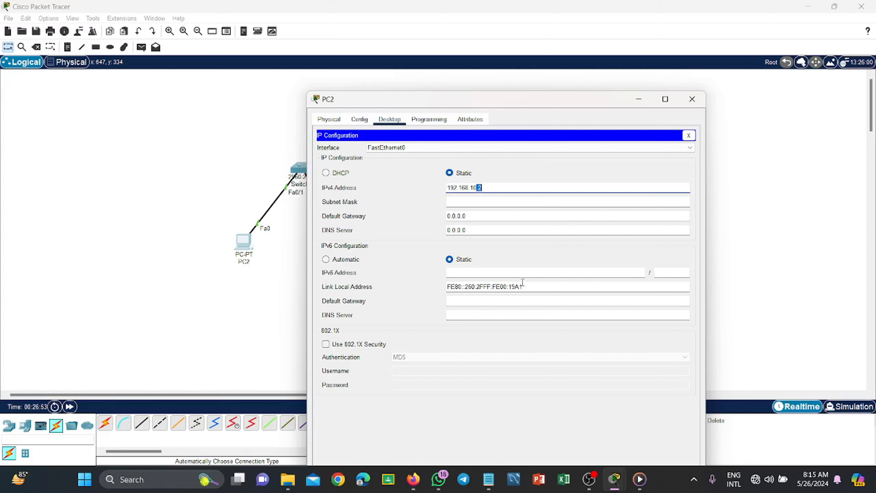
# Fill in PC2's subnet mask as 255.255.255.0 and close its configuration window.
pyautogui.click(499, 189)
pyautogui.press('Return')
pyautogui.moveTo(457, 204); pyautogui.dragTo(471, 200)
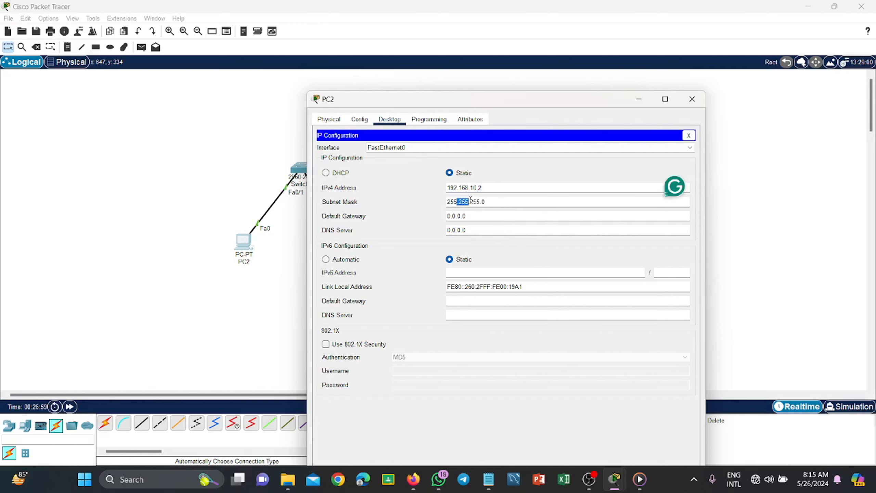
pyautogui.click(692, 99)
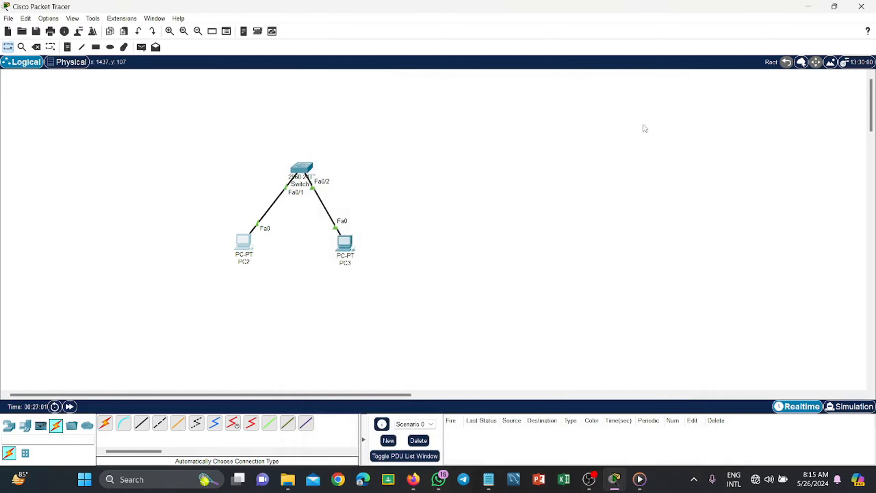
# Assign PC3 the static IPv4 address 192.168.10.3 with the default subnet mask and close its configuration window.
pyautogui.click(345, 243)
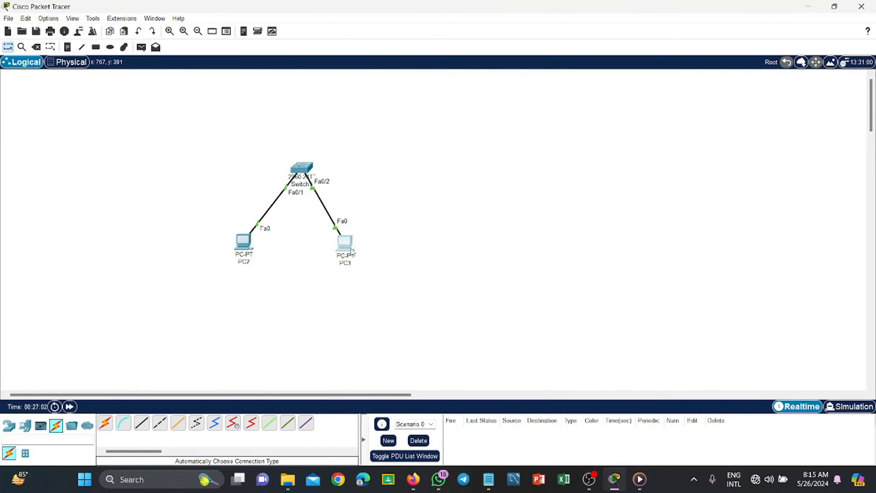
pyautogui.click(399, 91)
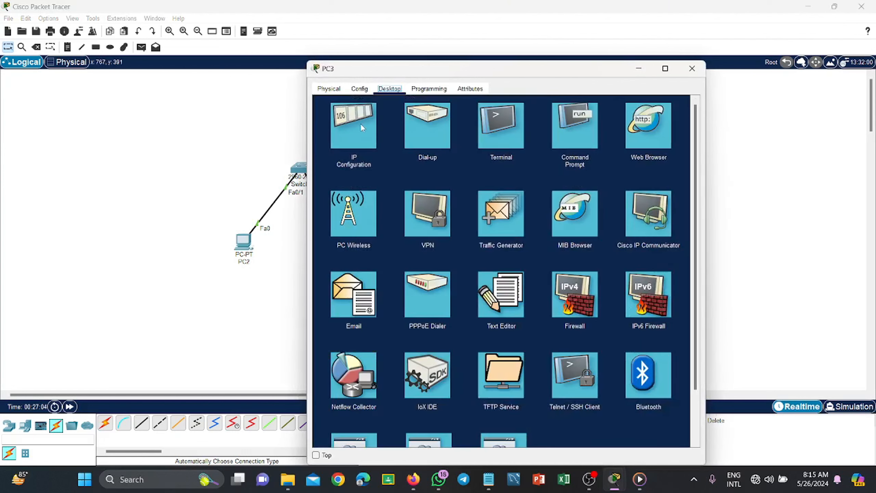
pyautogui.click(362, 127)
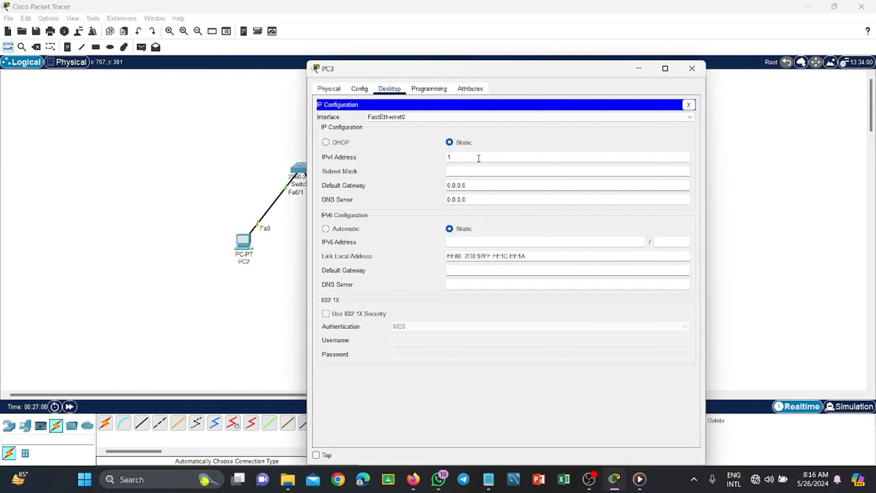
pyautogui.click(479, 158)
pyautogui.write('192.168.10.3')
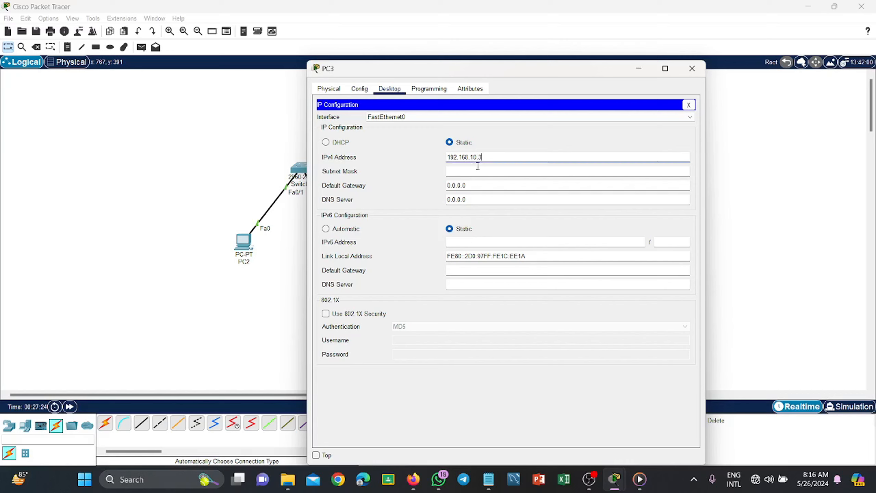
pyautogui.click(478, 167)
pyautogui.click(691, 69)
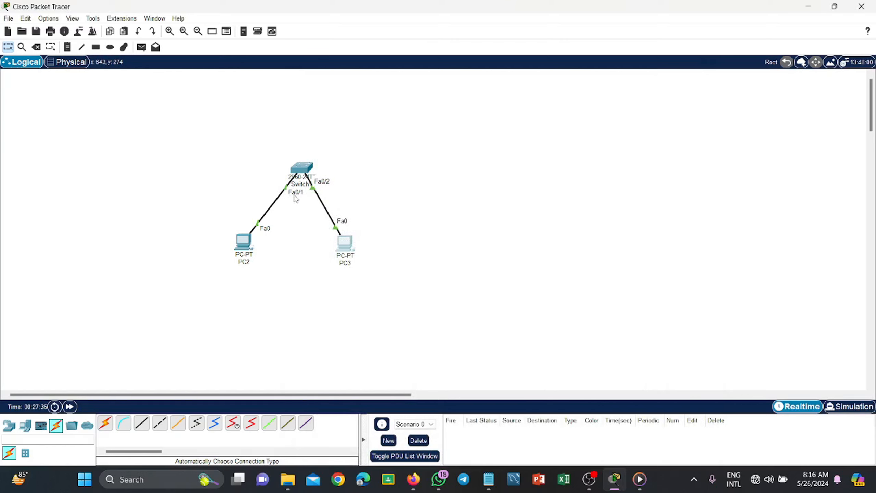
# Send a simple PDU from PC2 to PC3 to test connectivity.
pyautogui.click(246, 242)
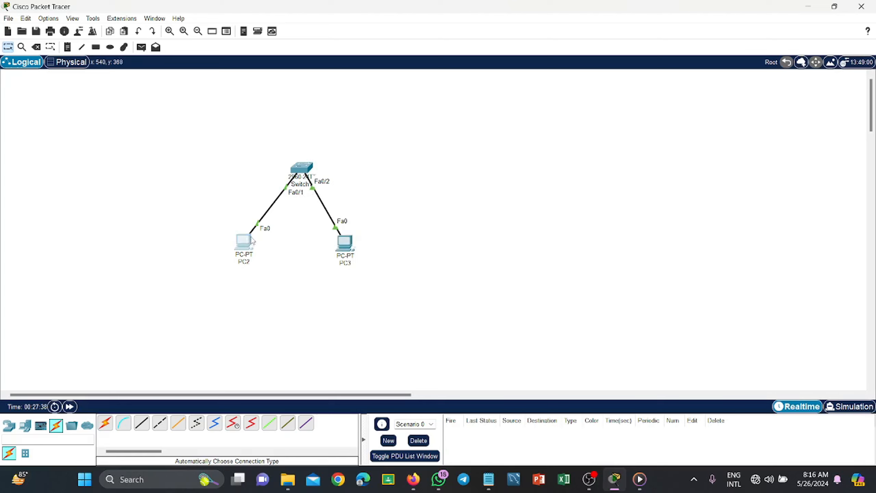
pyautogui.click(691, 68)
pyautogui.click(142, 47)
pyautogui.click(244, 242)
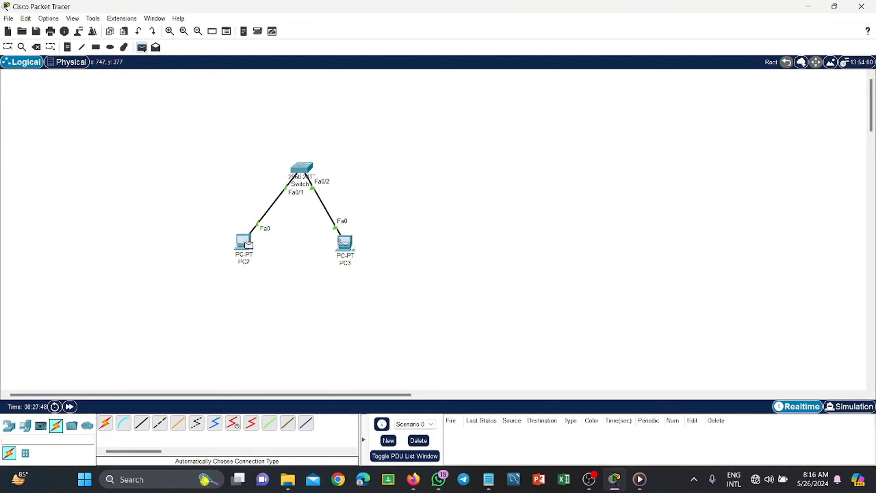
pyautogui.click(343, 243)
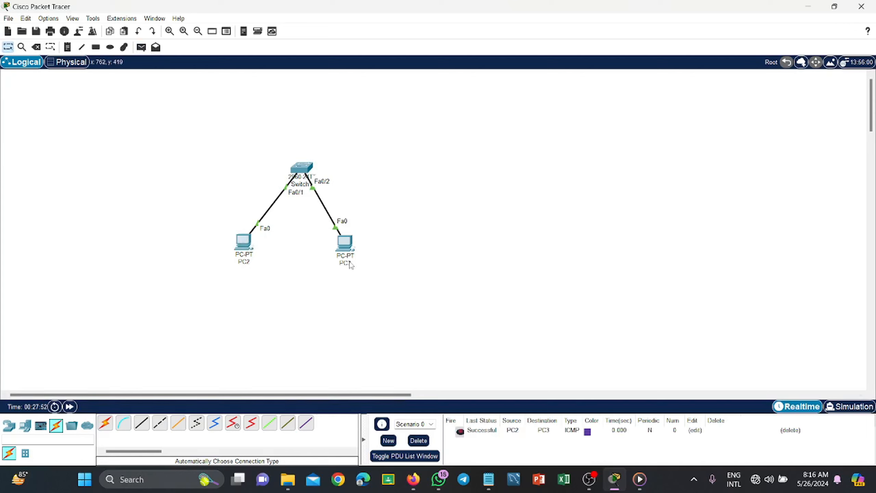
# Switch to Simulation mode and undock the Simulation Panel, widening it towards the topology.
pyautogui.click(842, 405)
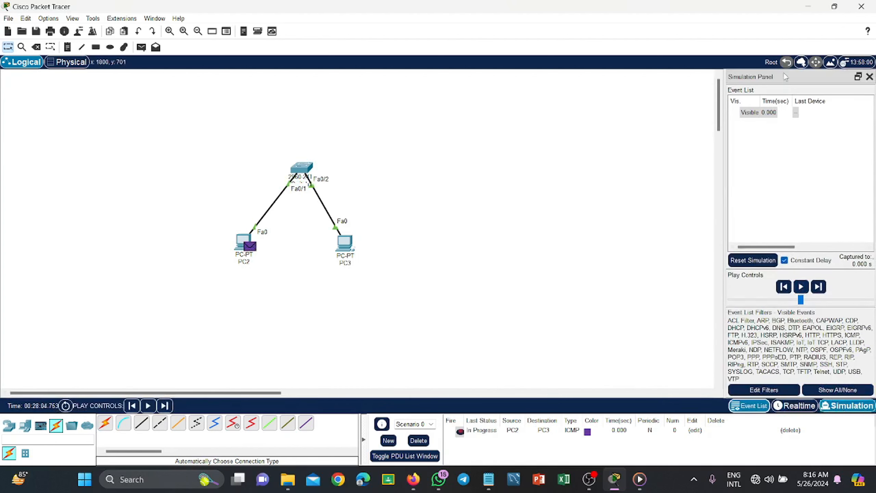
pyautogui.moveTo(798, 77); pyautogui.dragTo(752, 88)
pyautogui.moveTo(632, 173); pyautogui.dragTo(467, 186)
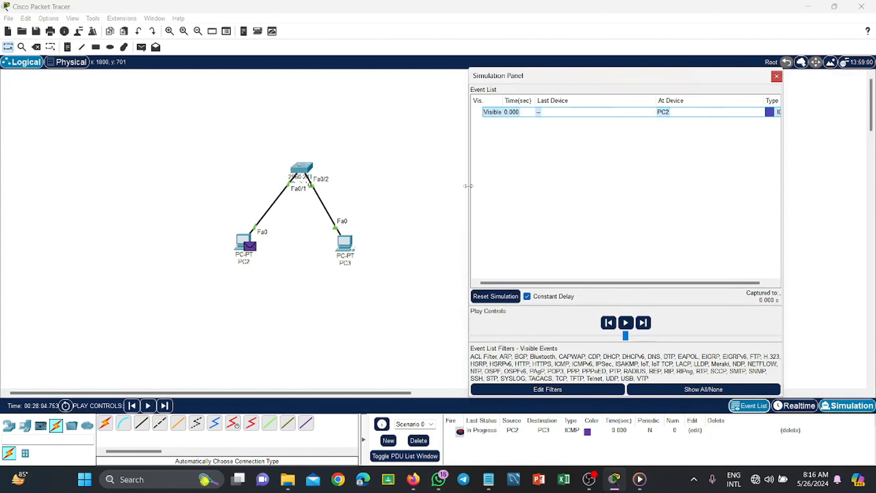
# Play the PDU simulation, widen the event list to show the full Type column, and pause at the STP event.
pyautogui.click(632, 322)
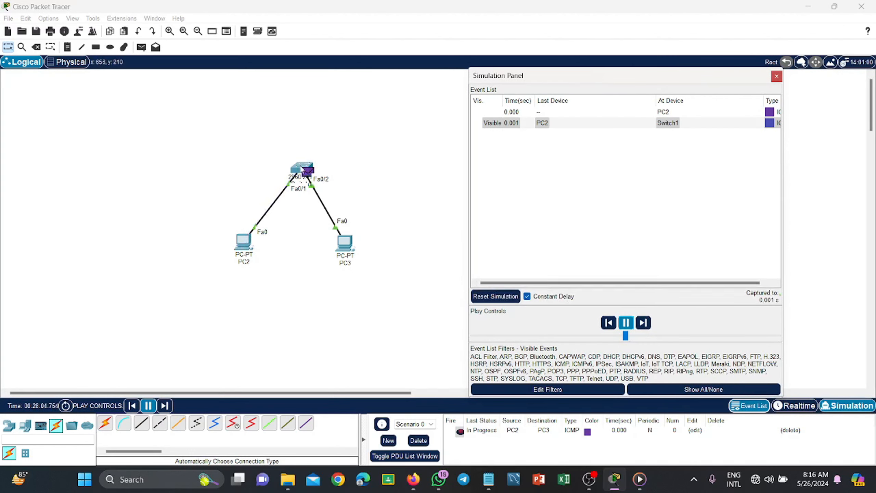
pyautogui.click(516, 125)
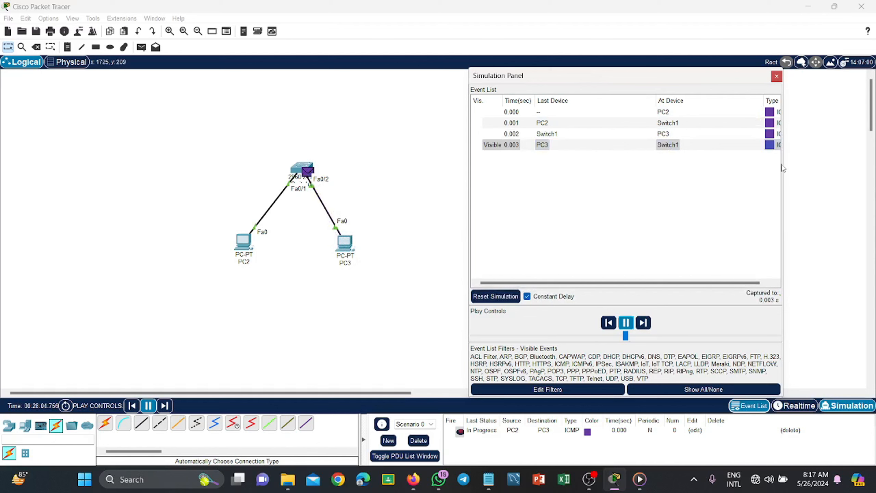
pyautogui.moveTo(784, 164); pyautogui.dragTo(864, 164)
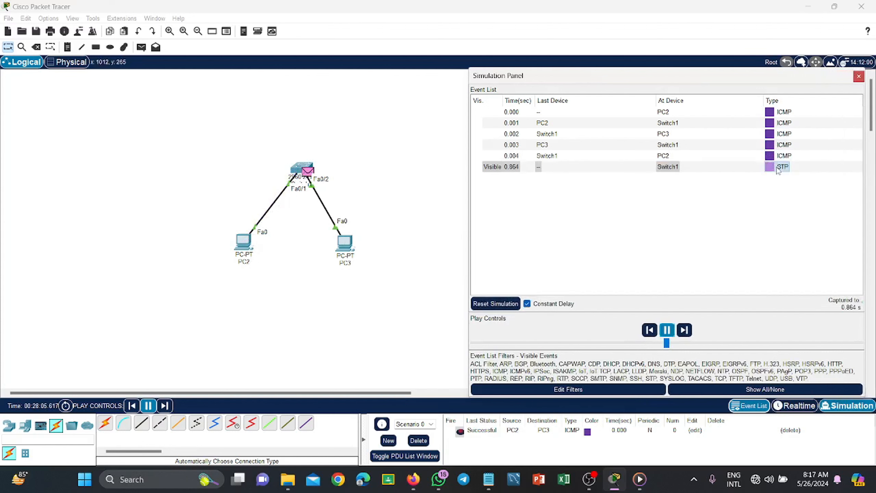
pyautogui.click(666, 330)
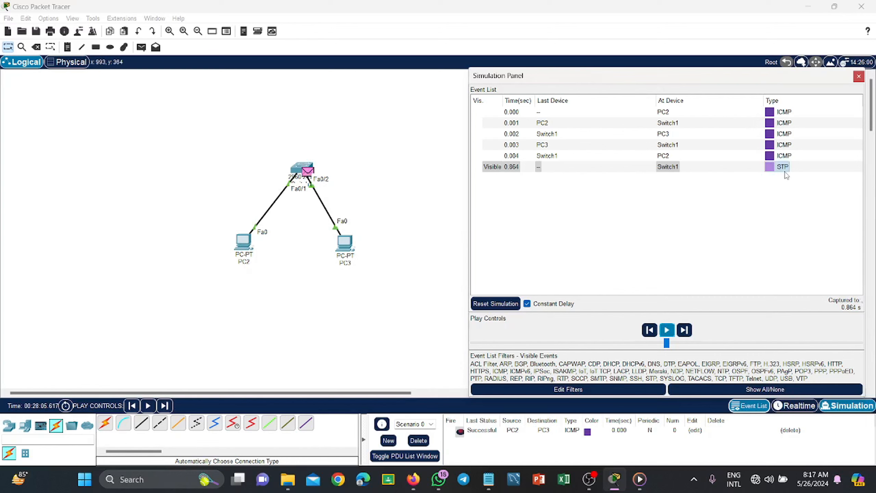
pyautogui.moveTo(593, 481)
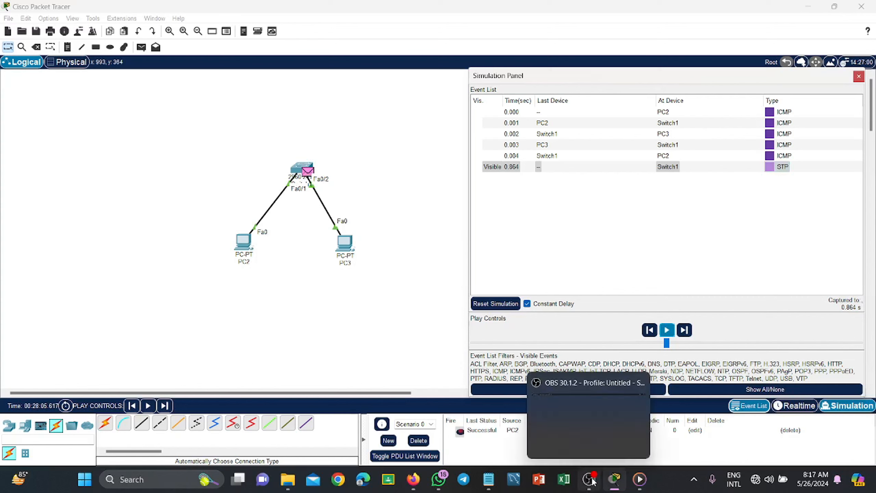
pyautogui.click(593, 481)
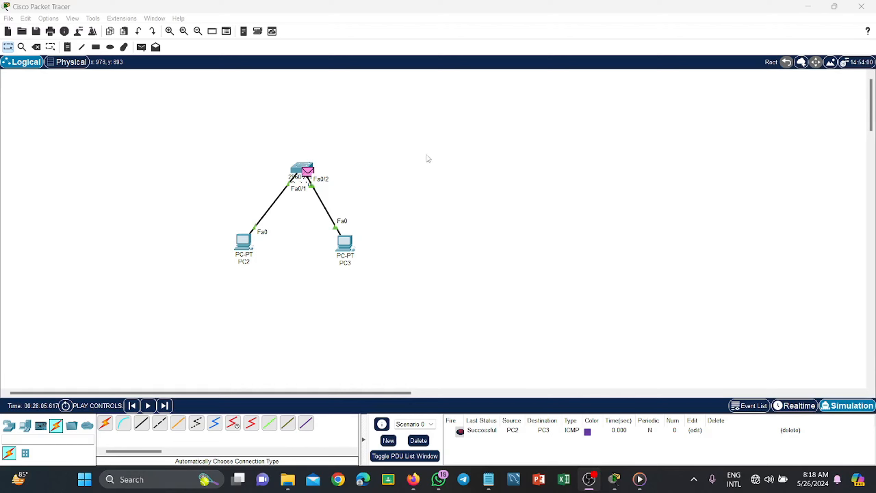
pyautogui.click(811, 9)
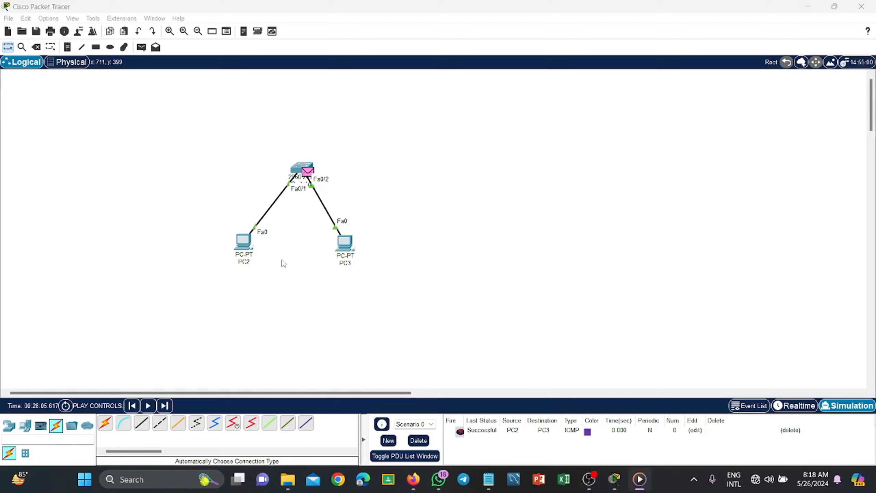
# Open PC2's IP configuration and examine its IPv4 address.
pyautogui.click(244, 242)
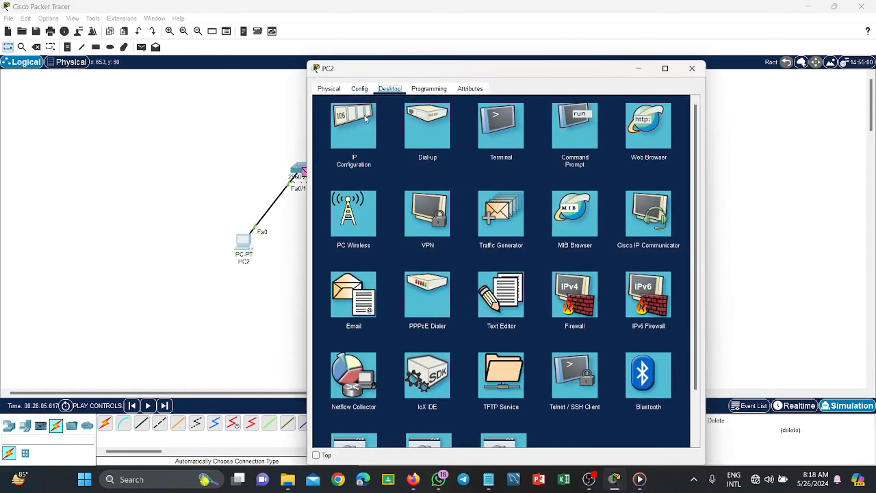
pyautogui.click(364, 115)
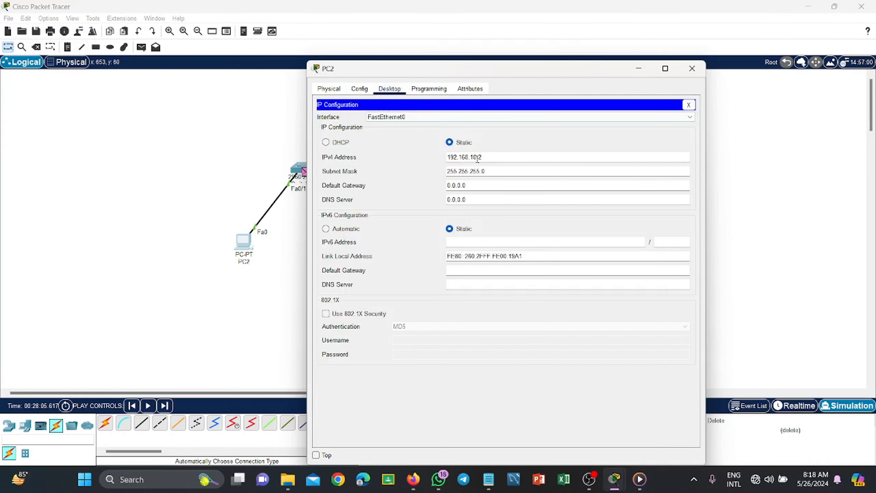
pyautogui.moveTo(478, 157); pyautogui.dragTo(448, 155)
pyautogui.click(477, 156)
pyautogui.moveTo(477, 156); pyautogui.dragTo(447, 156)
pyautogui.click(479, 157)
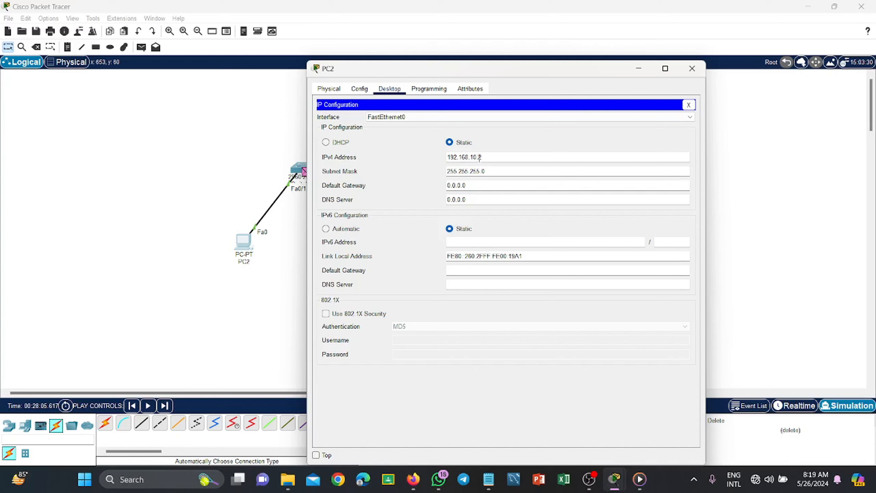